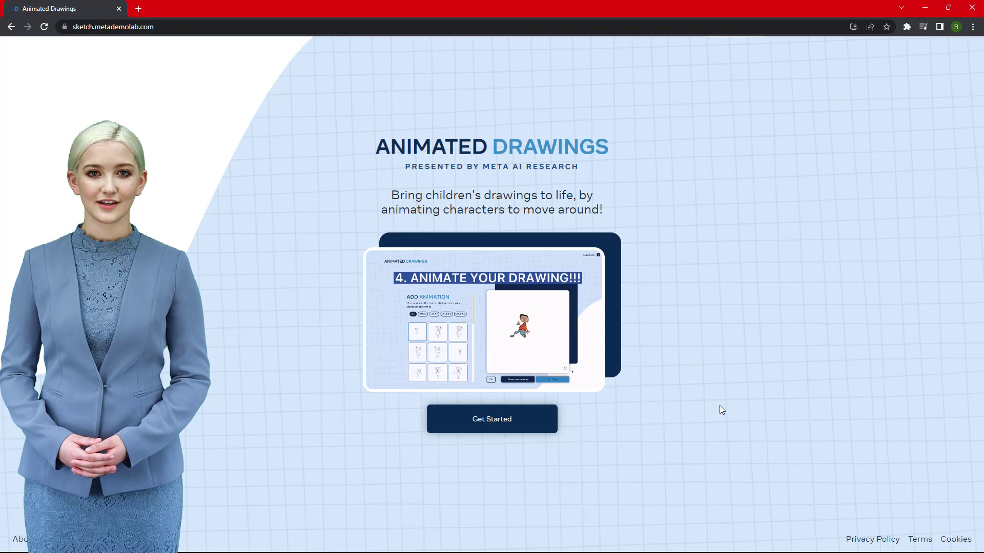
Upload the child's cat drawing photo and submit it for character detection.
click(533, 425)
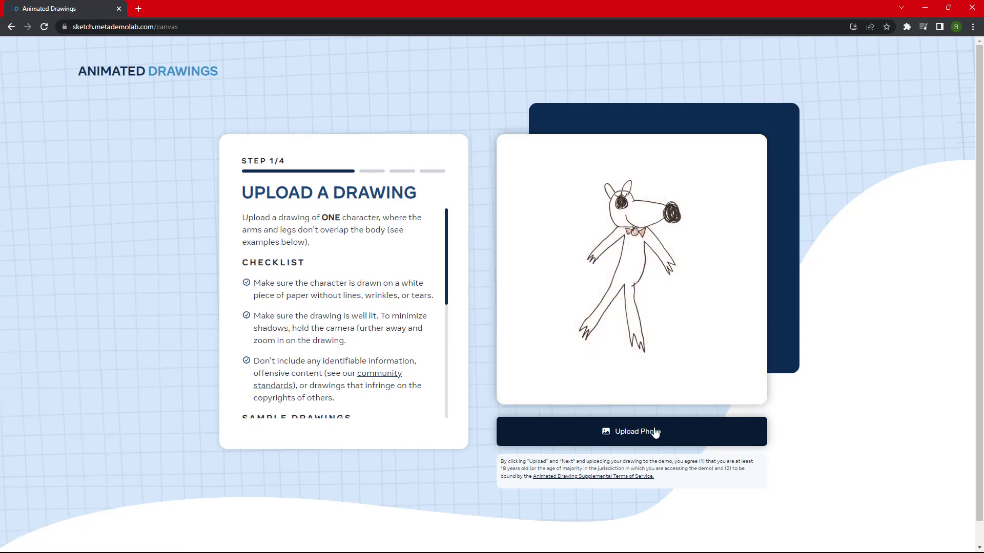
click(652, 432)
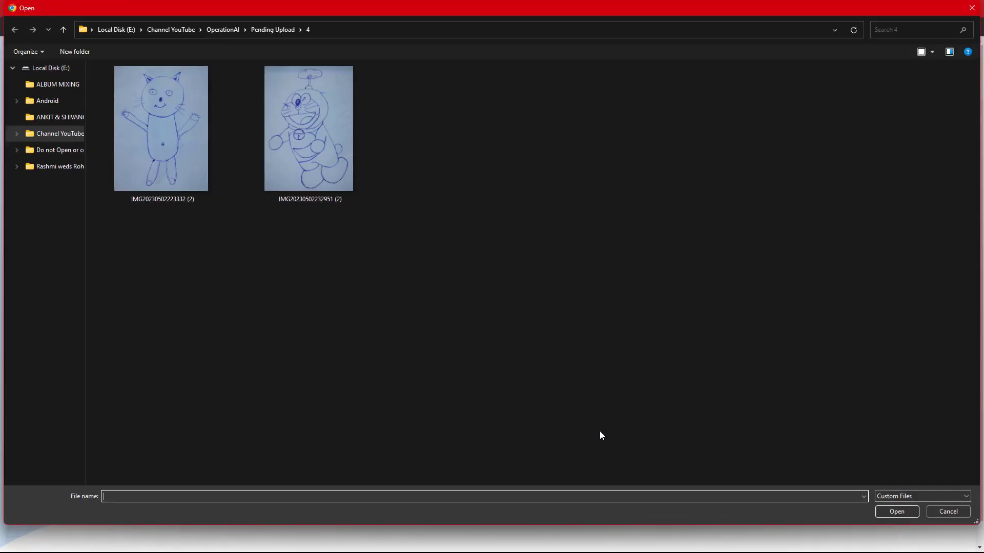
double_click(183, 143)
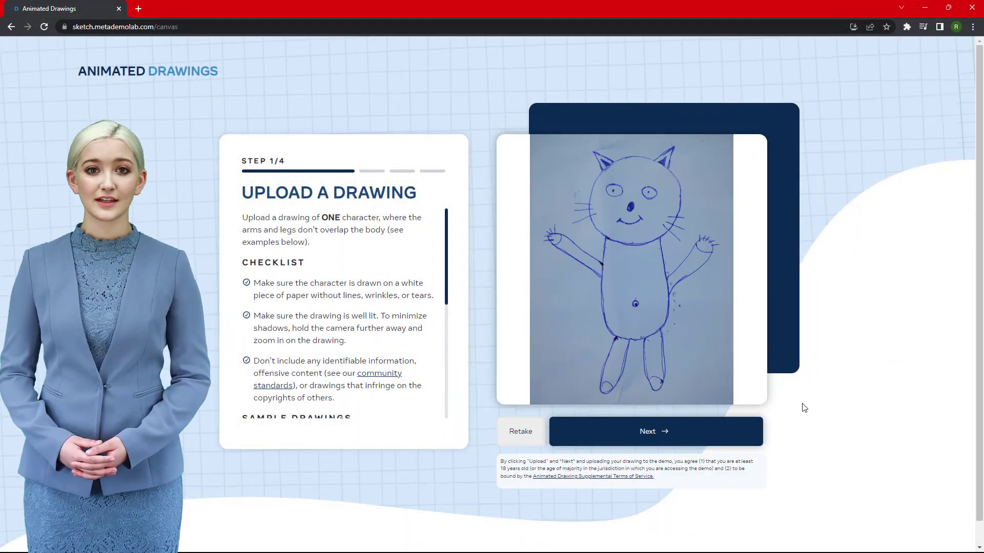
click(658, 432)
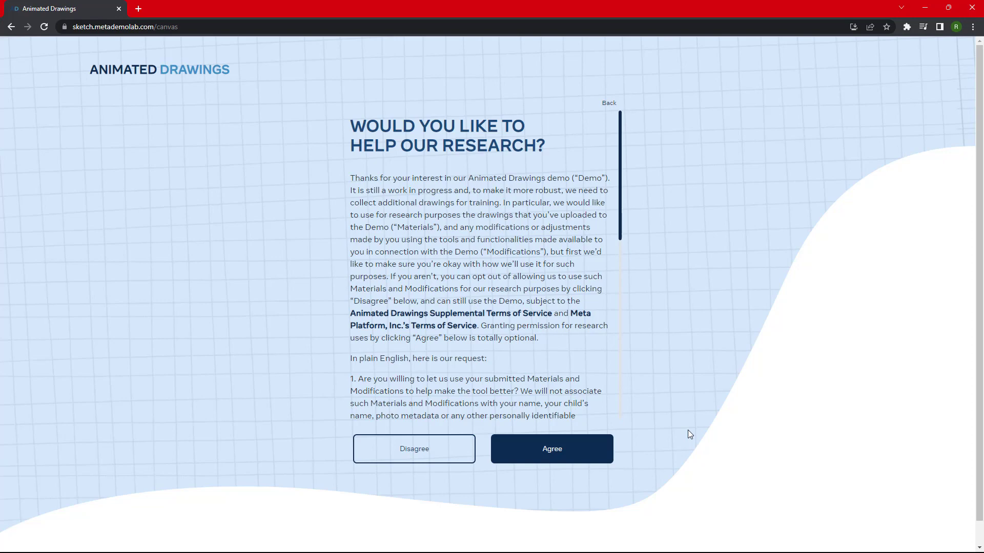
Agree to share the cat drawing for research and accept the box around the cat.
click(567, 449)
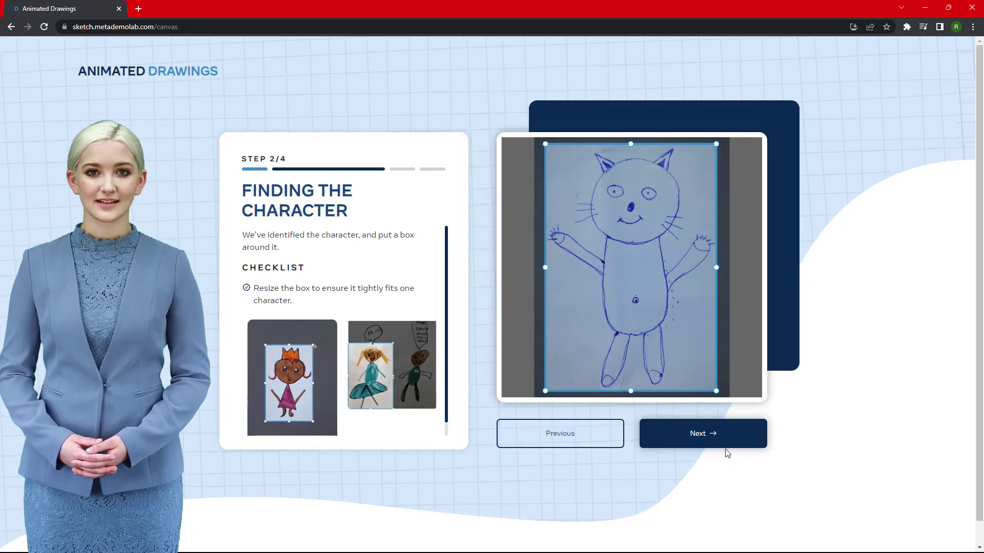
click(720, 441)
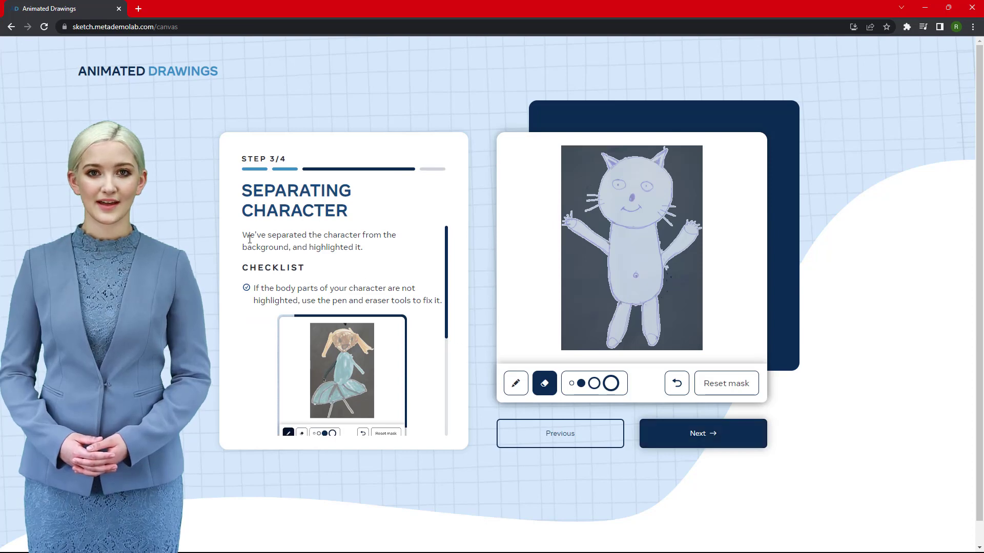
drag(243, 235, 373, 251)
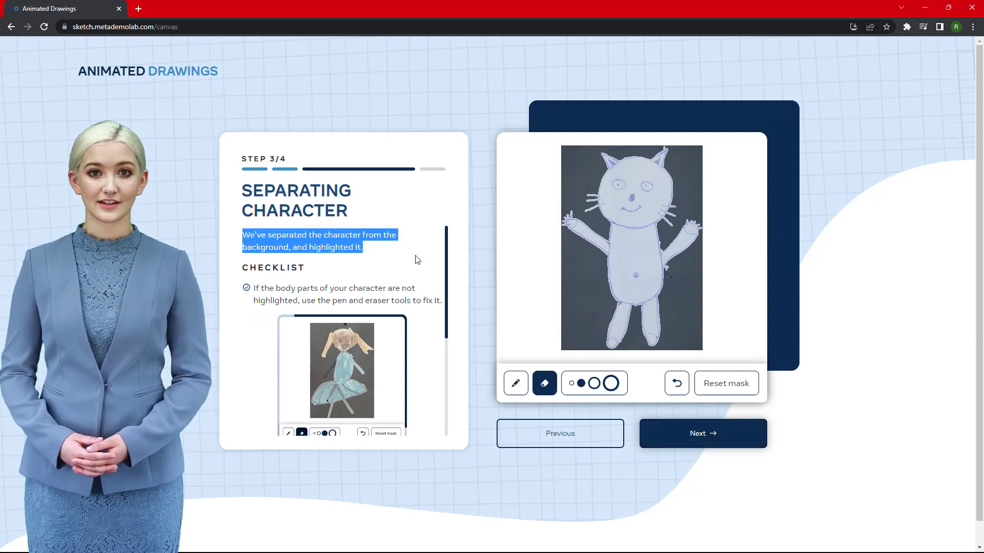
scroll(417, 260, down, 1)
scroll(422, 264, down, 2)
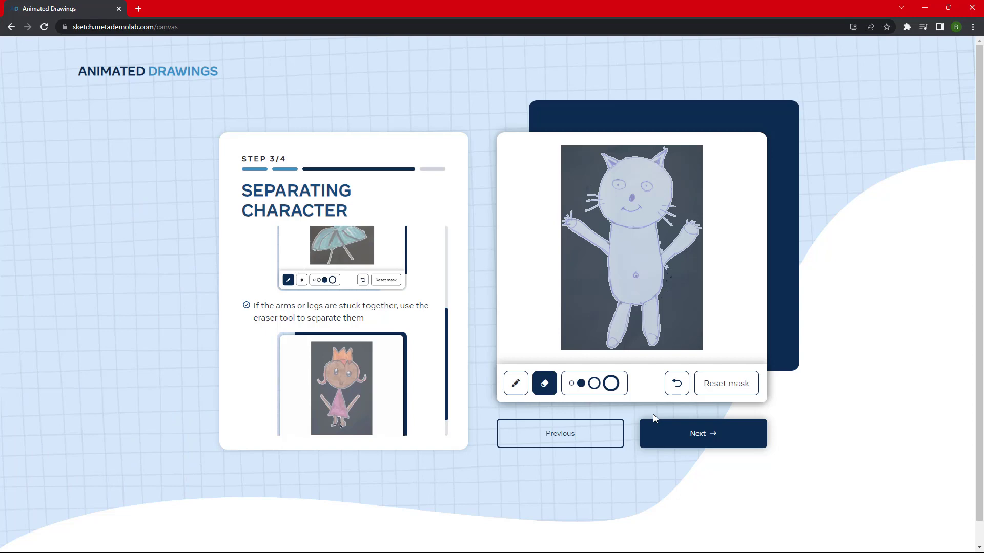
Accept the cat's background cut-out and review the joint-detection example panel.
click(711, 434)
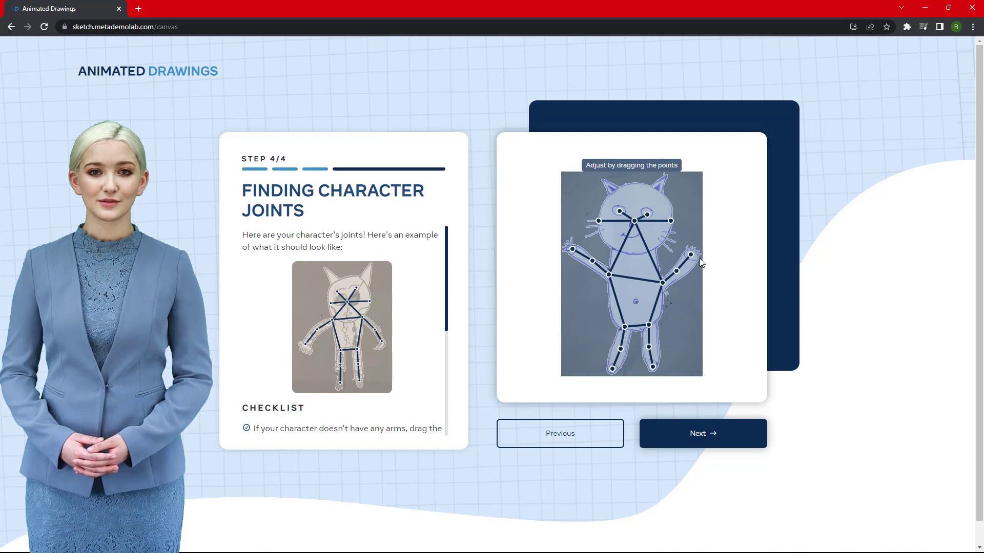
scroll(696, 307, down, 1)
scroll(351, 314, down, 4)
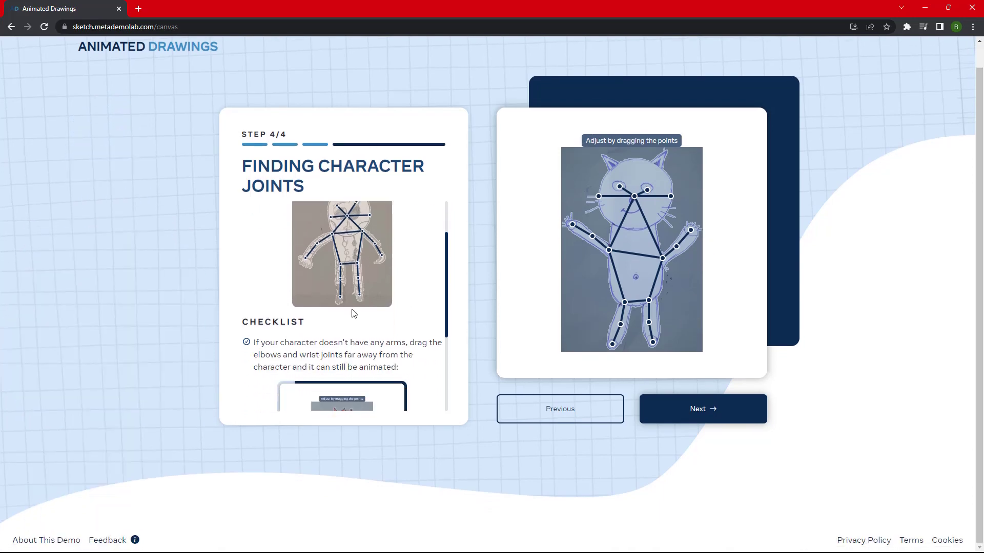
scroll(412, 335, up, 5)
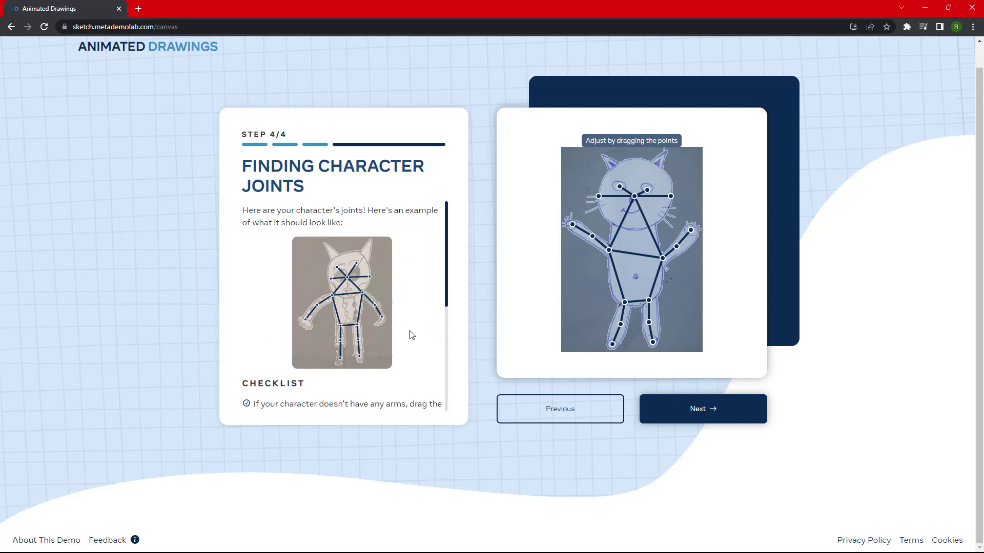
scroll(846, 354, up, 1)
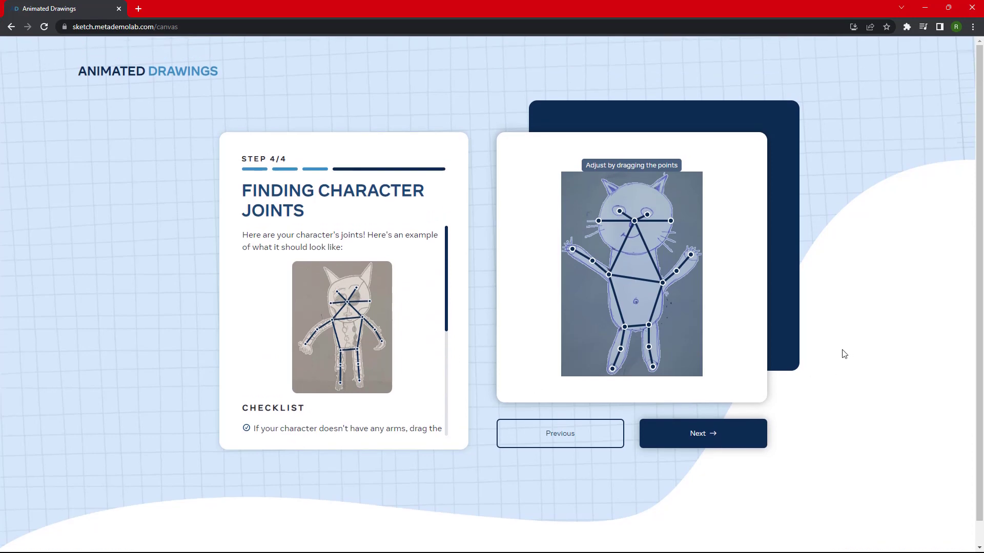
Confirm the cat's joints, then try a walking motion and two dances on it.
click(703, 436)
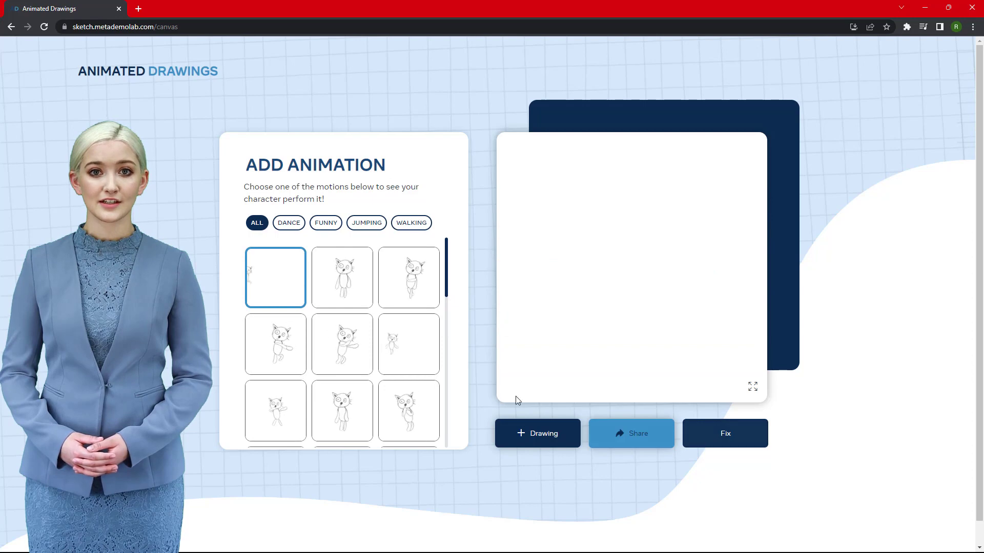
click(403, 224)
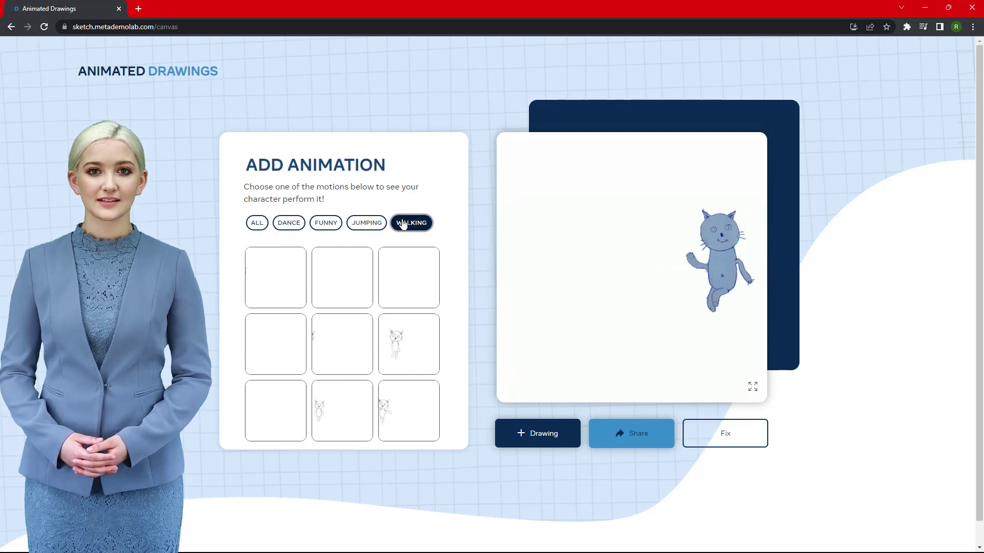
click(259, 280)
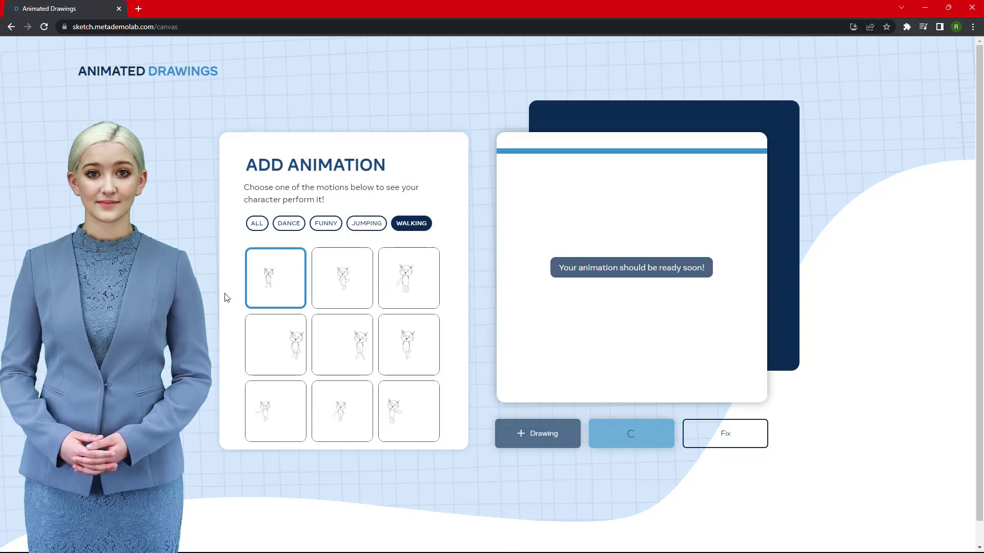
click(289, 222)
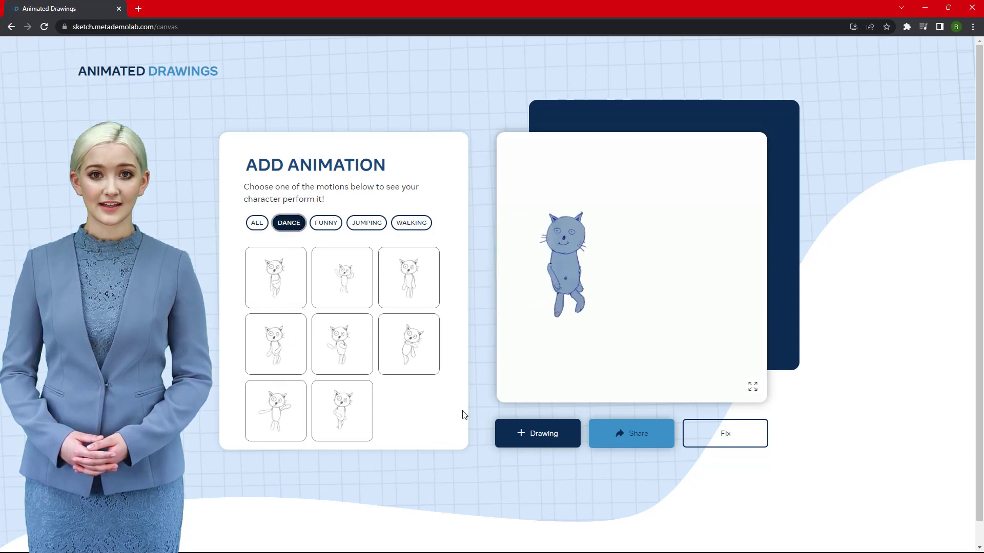
click(268, 416)
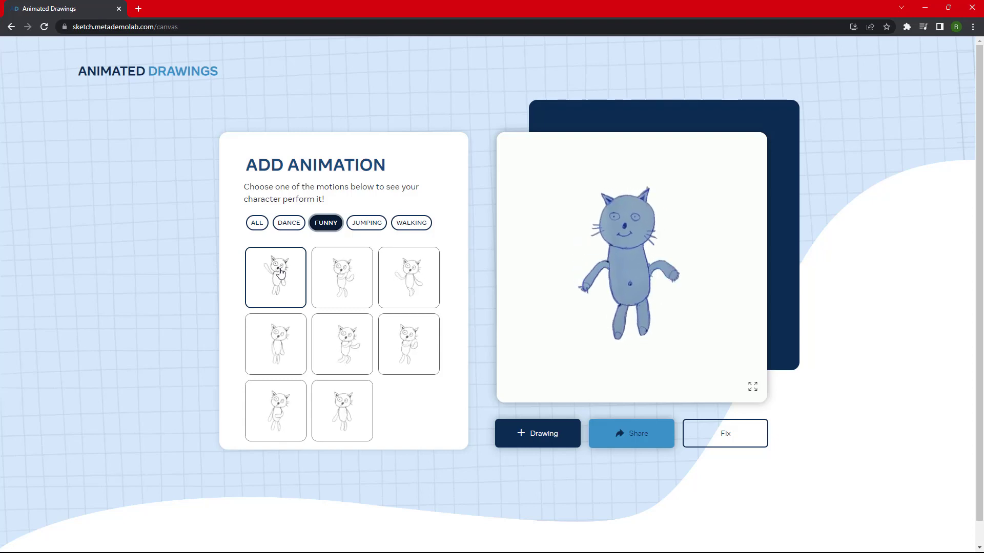
Try the first and last funny motions on the cat, then set it doing the hip-hop dance.
click(281, 273)
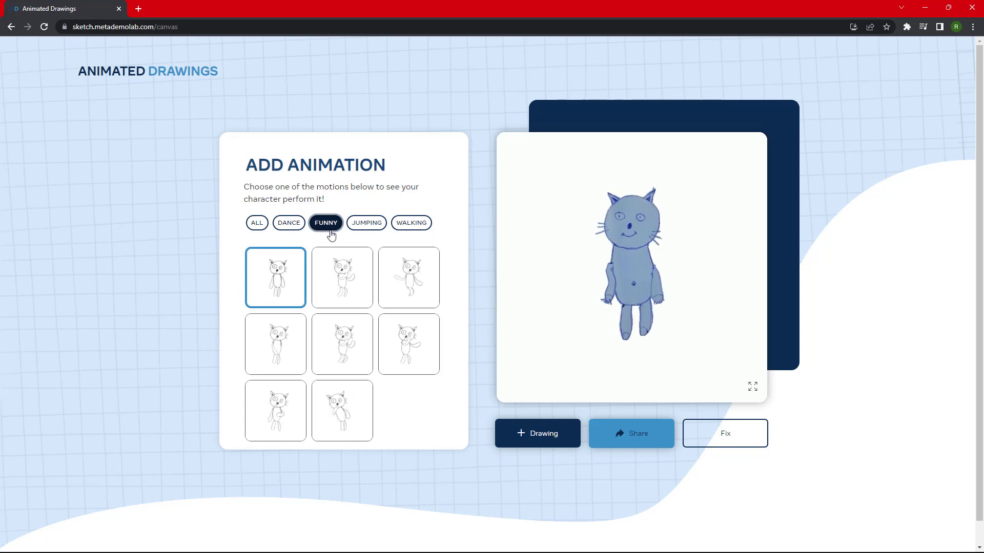
click(335, 411)
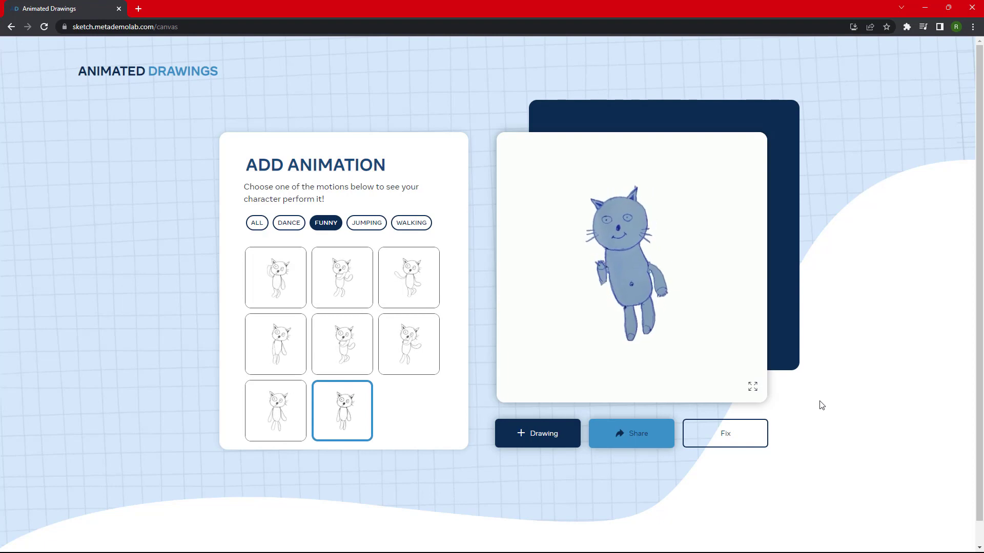
click(412, 223)
click(380, 223)
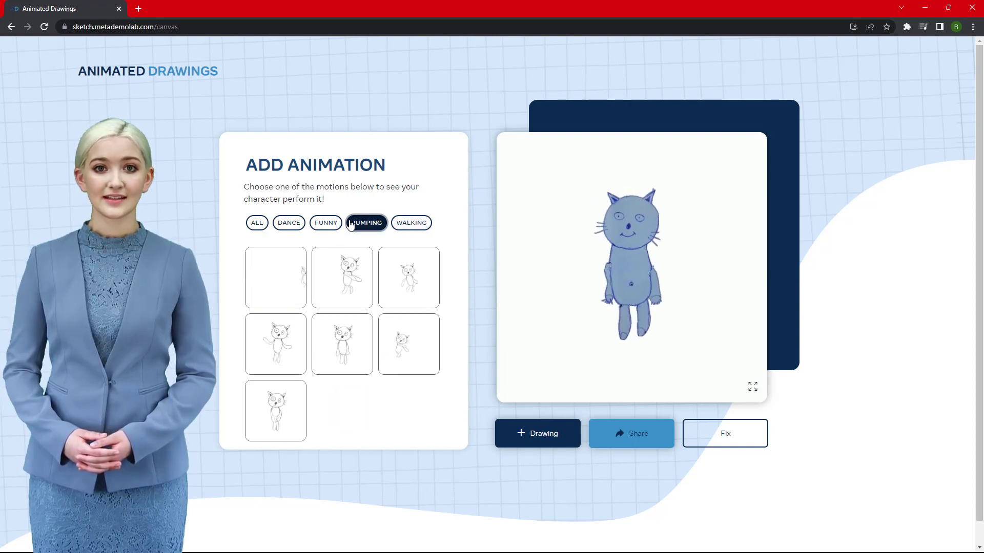
click(289, 222)
click(284, 408)
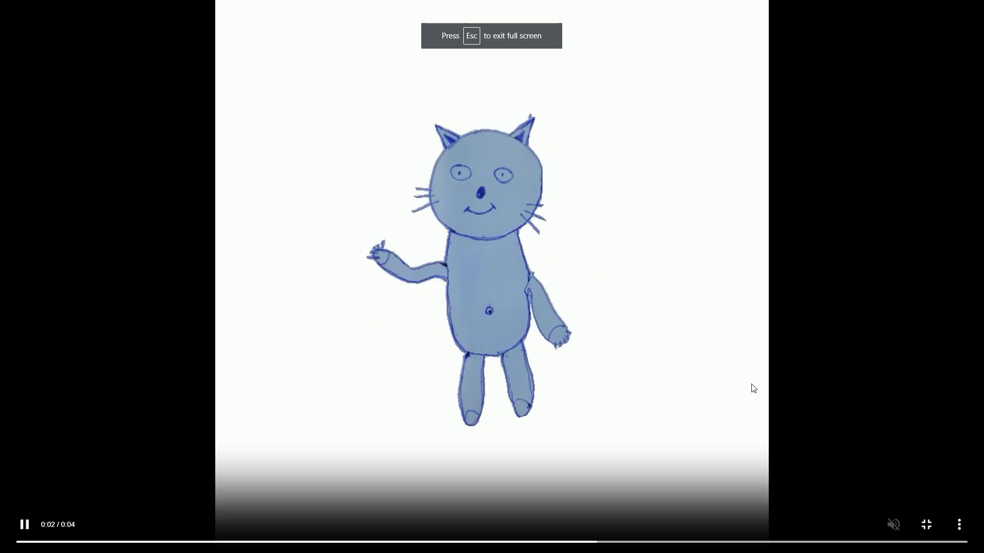
Download the cat's dance video and open hip_hop_dancing3.mp4.
click(960, 525)
click(914, 484)
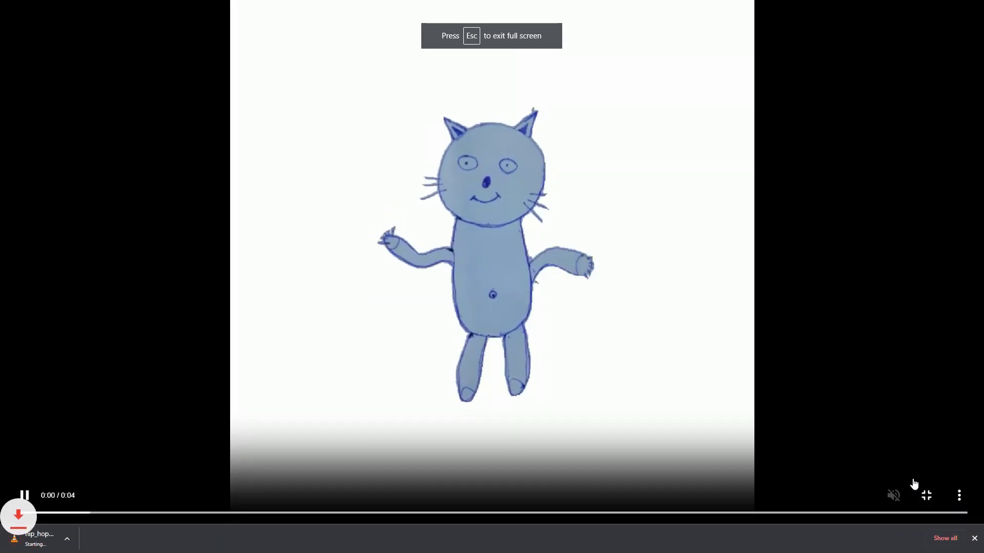
click(927, 504)
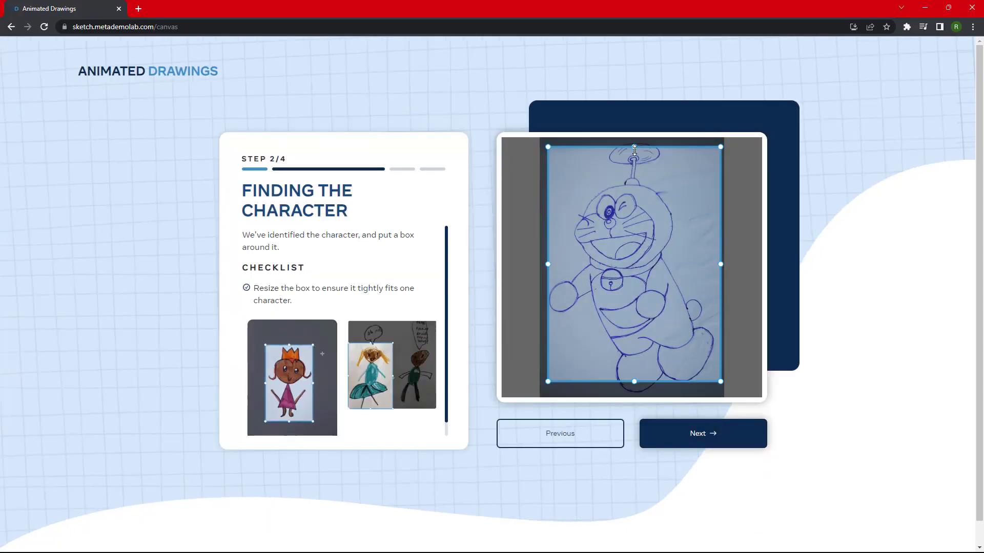
Accept Doraemon's character box, background cut-out and joint positions.
click(700, 434)
click(710, 444)
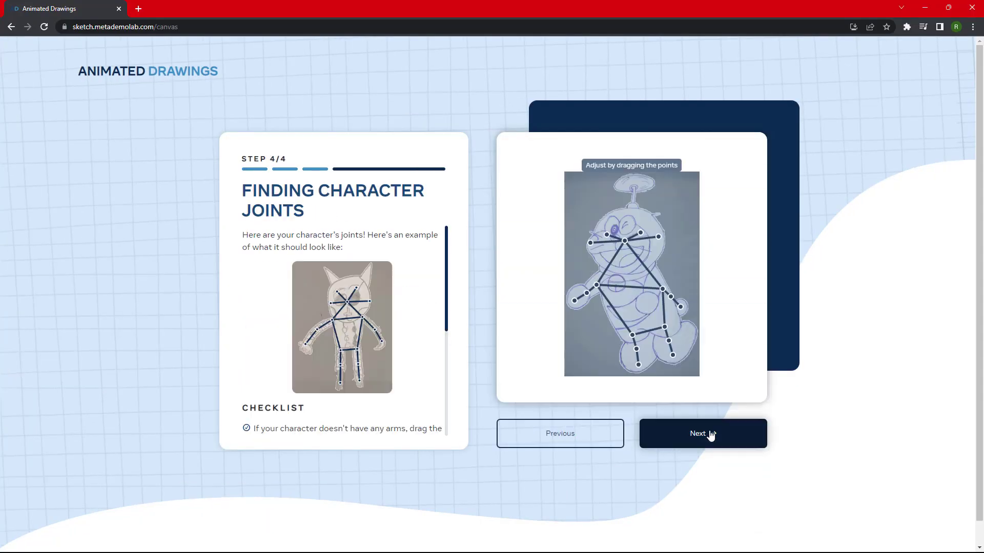
click(703, 434)
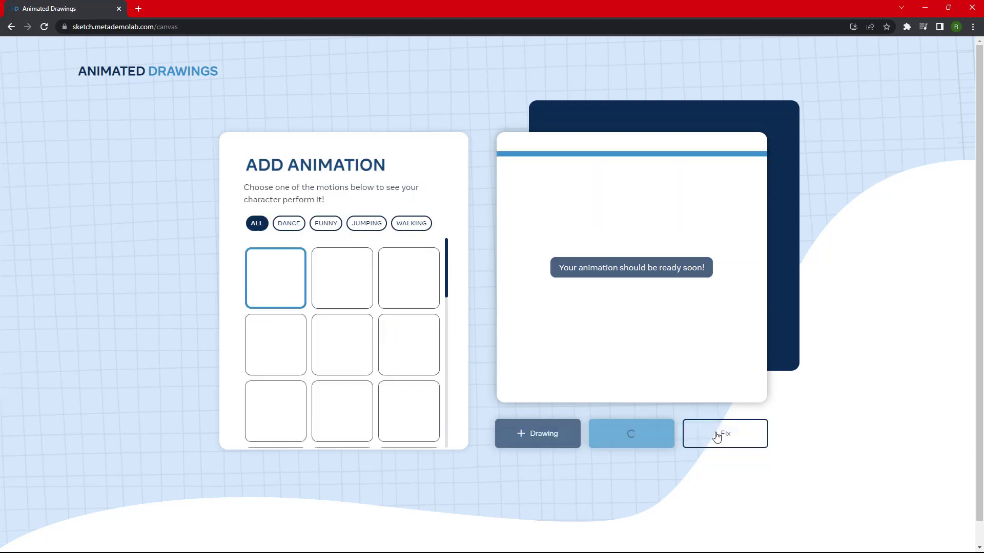
Filter to walking motions and make Doraemon do the arm-swinging walk.
click(411, 222)
click(398, 343)
click(386, 284)
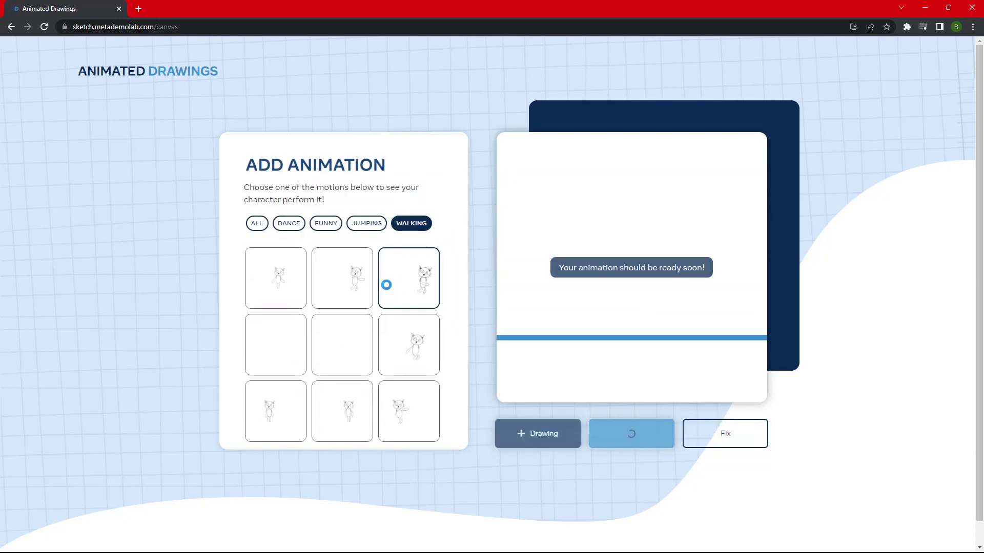
click(346, 405)
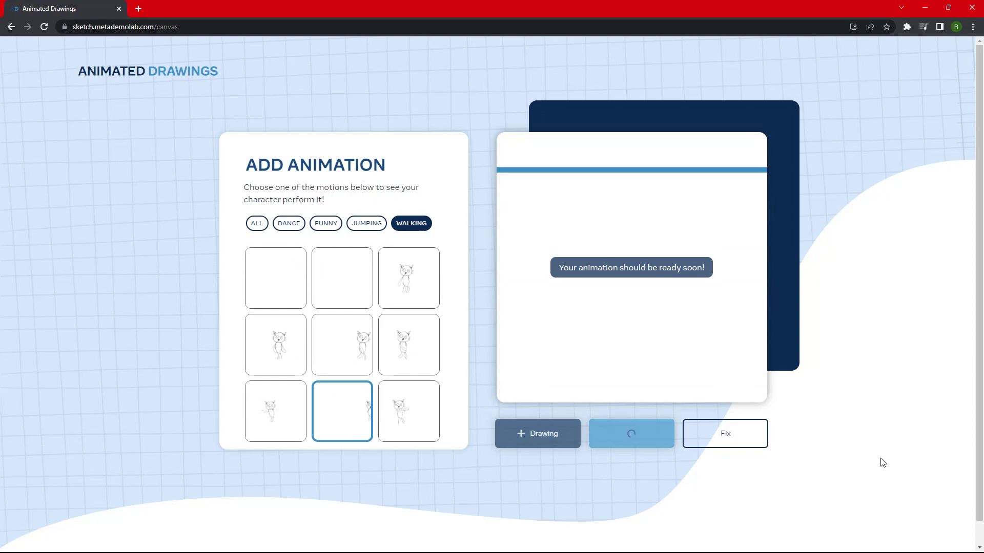
Show Doraemon's walk full screen and download it as walk_swing_arms.mp4.
click(753, 386)
click(958, 496)
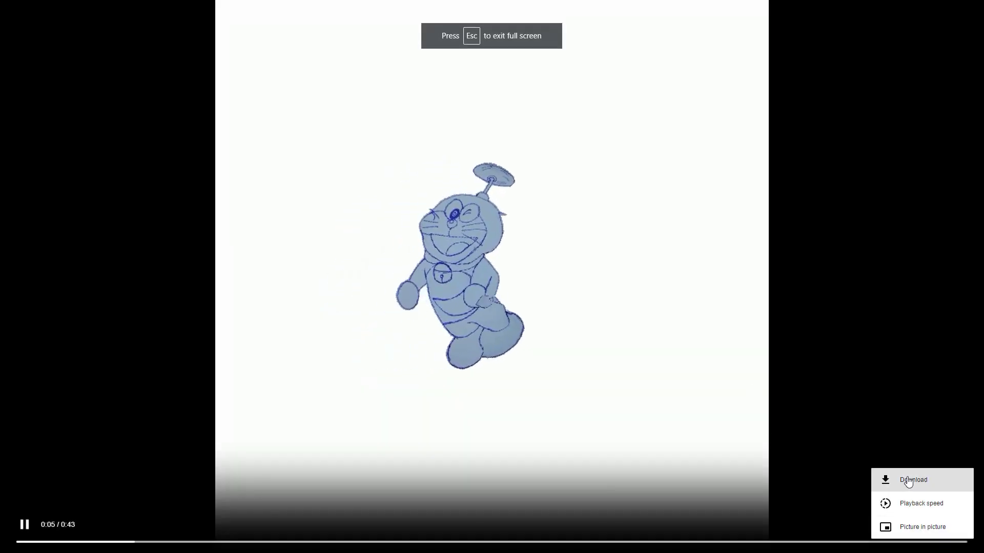